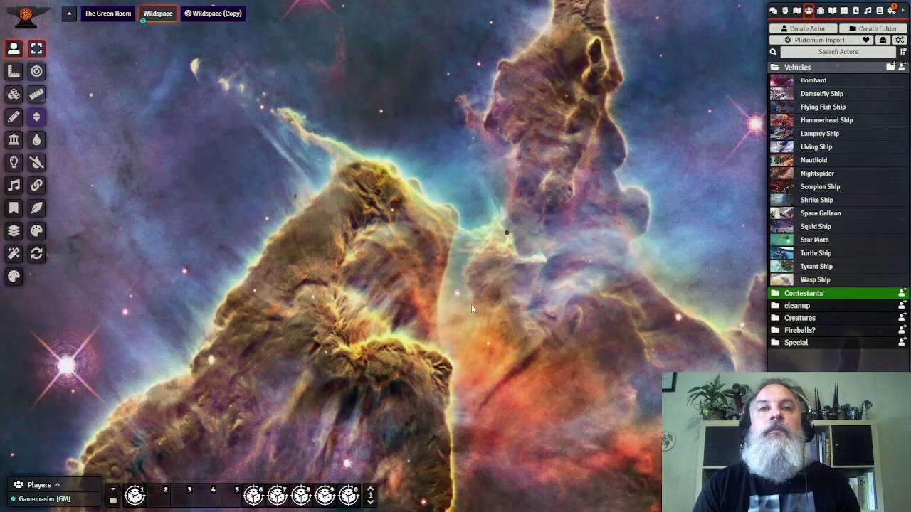
Look over the nebula background of the Wildspace map and its lone character token
{"action": "left_click_drag", "start_coordinate": [492, 351], "coordinate": [412, 148]}
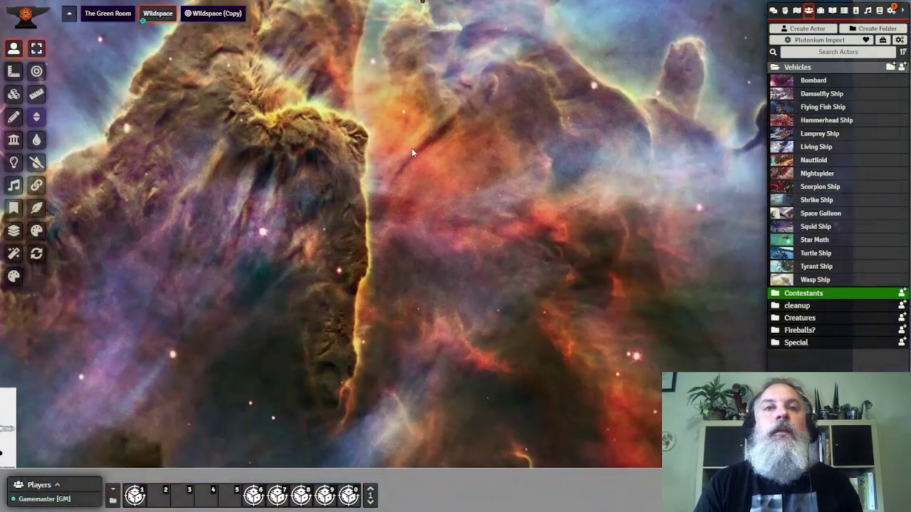
{"action": "left_click_drag", "start_coordinate": [404, 224], "coordinate": [432, 223]}
{"action": "left_click_drag", "start_coordinate": [435, 313], "coordinate": [432, 283]}
{"action": "left_click_drag", "start_coordinate": [431, 233], "coordinate": [441, 365]}
{"action": "left_click_drag", "start_coordinate": [394, 186], "coordinate": [420, 287]}
{"action": "left_click_drag", "start_coordinate": [397, 207], "coordinate": [432, 316]}
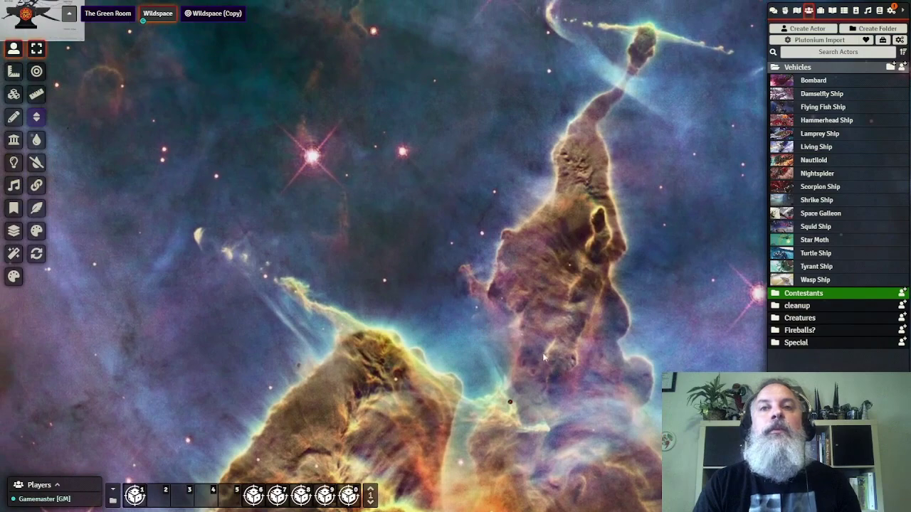
{"action": "left_click_drag", "start_coordinate": [543, 357], "coordinate": [427, 287]}
{"action": "scroll", "coordinate": [423, 292], "scroll_direction": "up", "scroll_amount": 10}
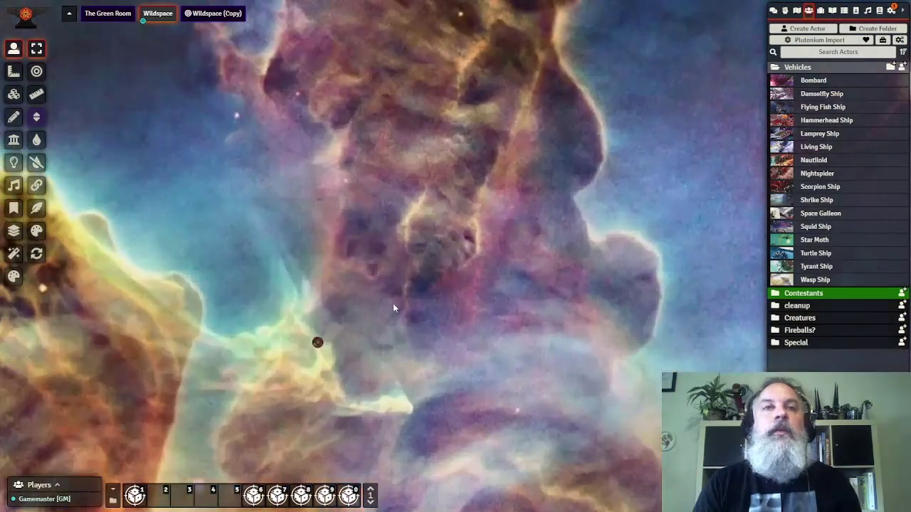
{"action": "scroll", "coordinate": [391, 307], "scroll_direction": "up", "scroll_amount": 4}
{"action": "left_click_drag", "start_coordinate": [388, 312], "coordinate": [514, 228]}
{"action": "scroll", "coordinate": [391, 257], "scroll_direction": "up", "scroll_amount": 3}
Select the City Watch Captain token and place the Star Moth on the Wildspace map over it
{"action": "left_click", "coordinate": [354, 233]}
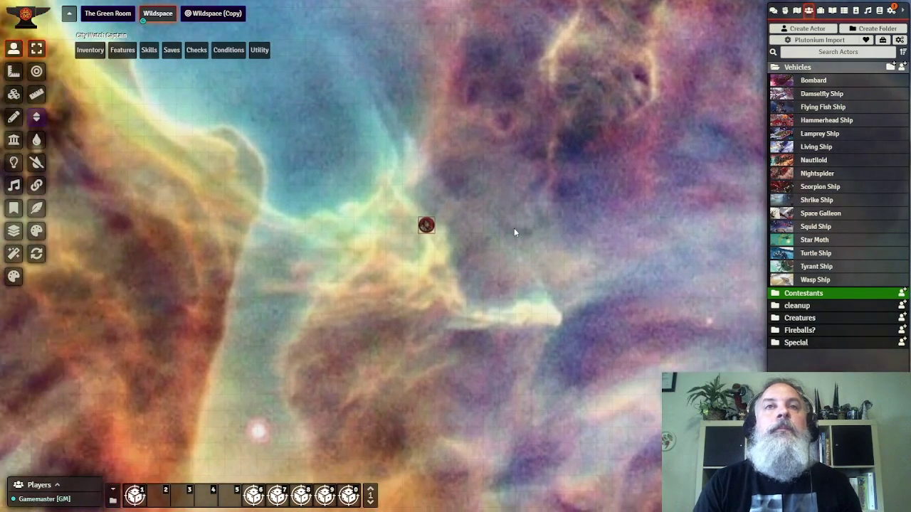
{"action": "left_click_drag", "start_coordinate": [814, 240], "coordinate": [533, 302]}
{"action": "scroll", "coordinate": [555, 274], "scroll_direction": "down", "scroll_amount": 5}
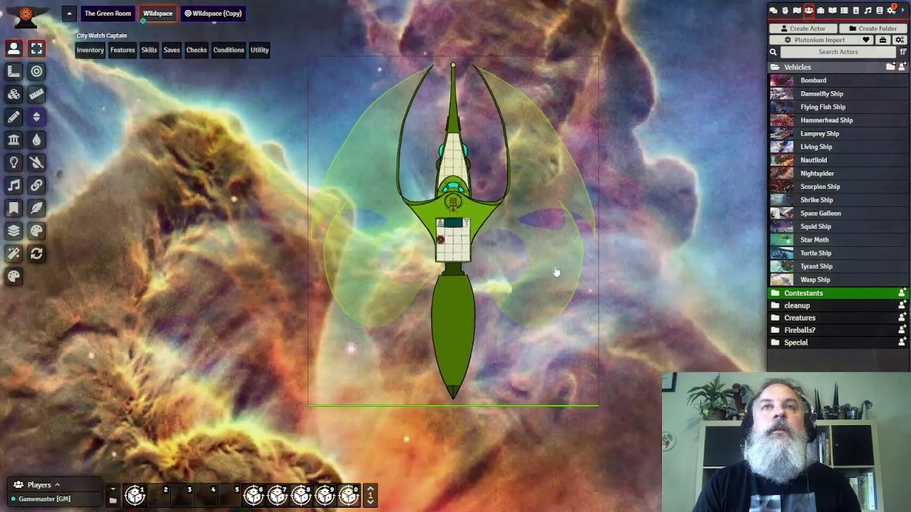
{"action": "left_click_drag", "start_coordinate": [668, 202], "coordinate": [675, 236]}
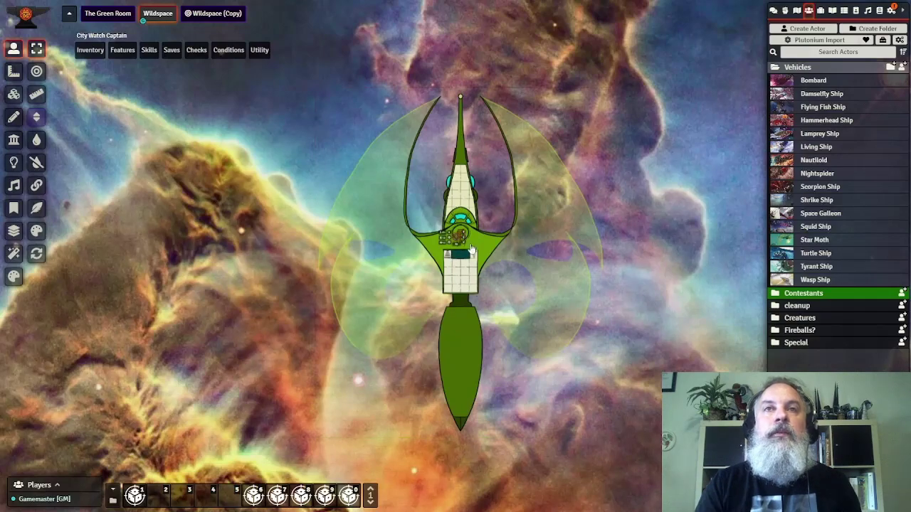
Place the Damselfly Ship on the map beside its printed deck plan
{"action": "scroll", "coordinate": [459, 242], "scroll_direction": "down", "scroll_amount": 2}
{"action": "left_click_drag", "start_coordinate": [299, 175], "coordinate": [568, 430]}
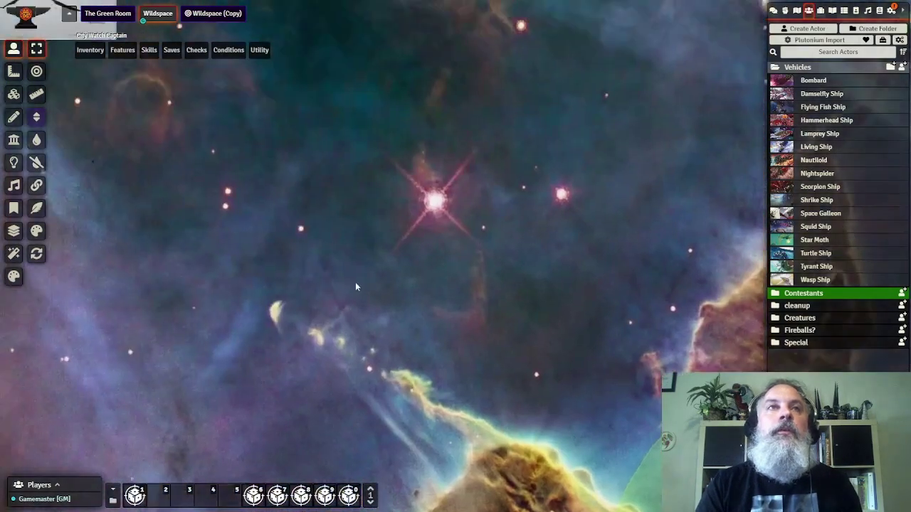
{"action": "left_click_drag", "start_coordinate": [212, 124], "coordinate": [452, 378]}
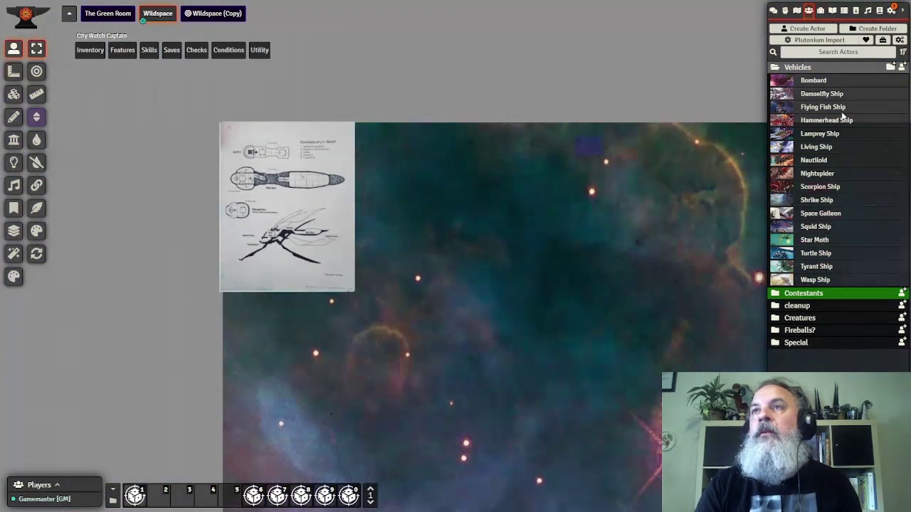
{"action": "left_click_drag", "start_coordinate": [822, 93], "coordinate": [508, 244]}
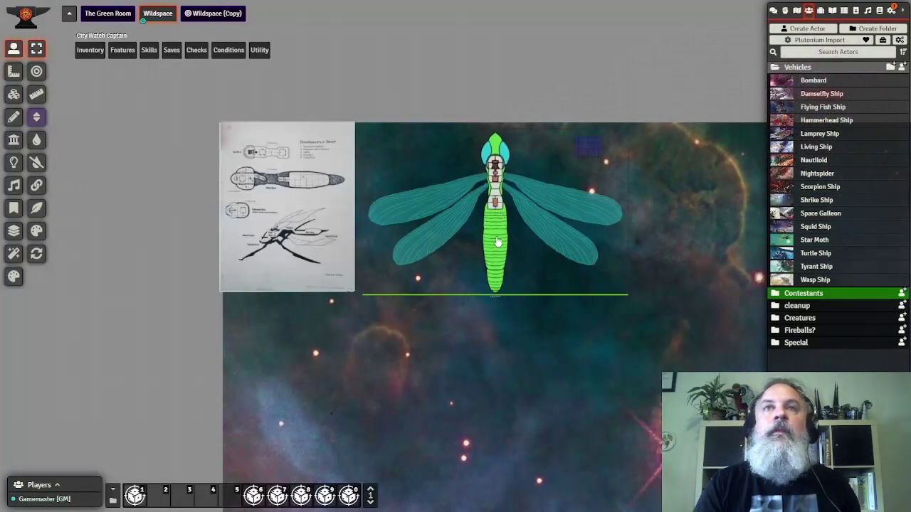
Rotate the Damselfly Ship until its head points straight down, and move it slightly lower beside the deck plan
{"action": "left_click", "coordinate": [497, 242]}
{"action": "scroll", "coordinate": [497, 242], "scroll_direction": "down", "scroll_amount": 10}
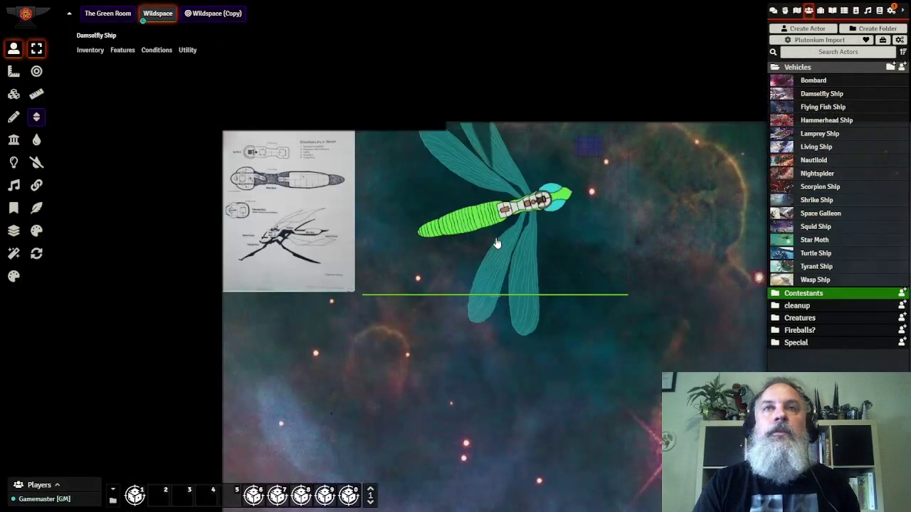
{"action": "scroll", "coordinate": [497, 242], "scroll_direction": "down", "scroll_amount": 5}
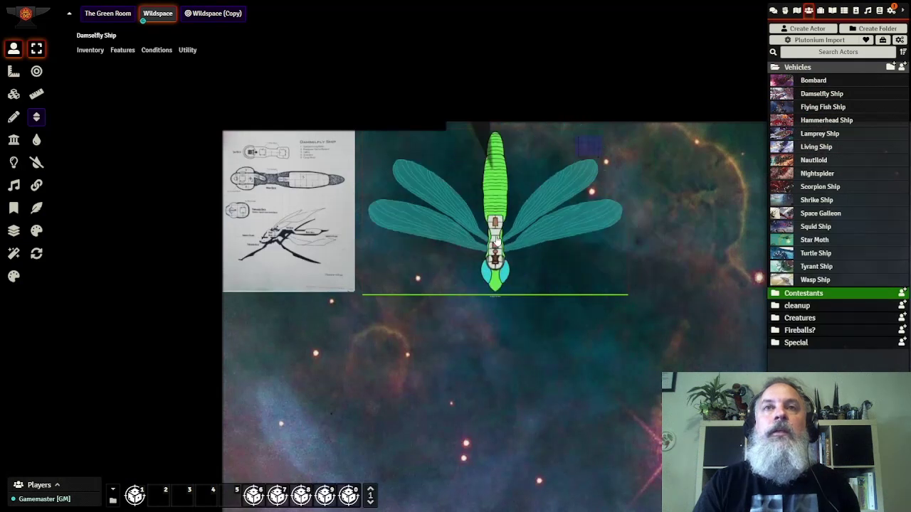
{"action": "left_click_drag", "start_coordinate": [497, 242], "coordinate": [484, 286]}
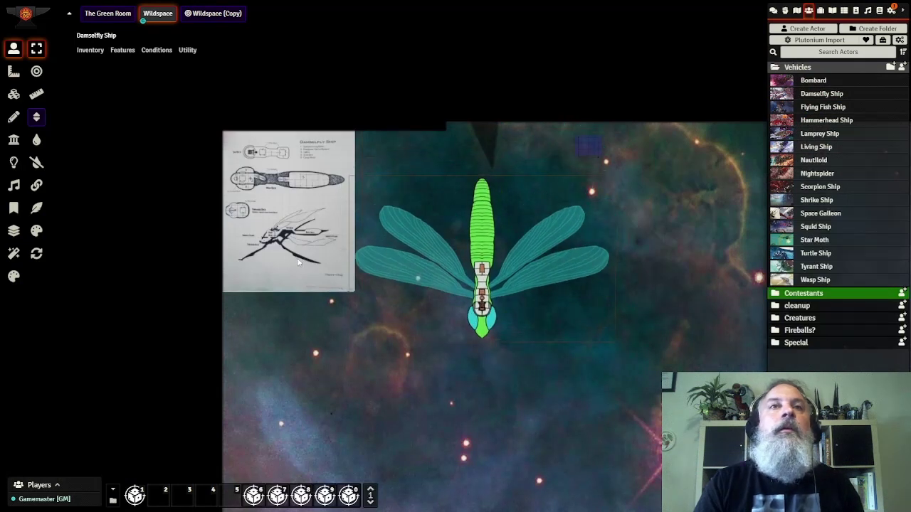
Place a Blink Dog from the Creatures folder at the spelljamming helm on the main deck plan
{"action": "left_click_drag", "start_coordinate": [310, 277], "coordinate": [381, 317]}
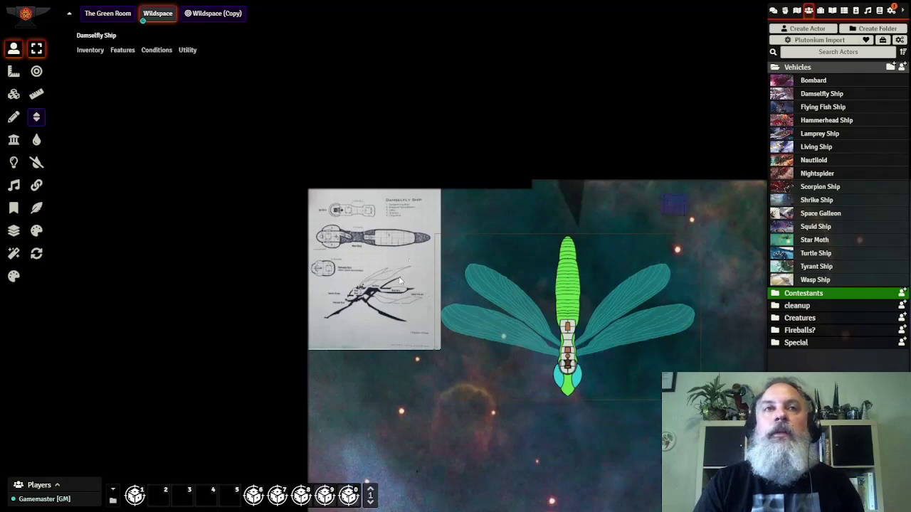
{"action": "scroll", "coordinate": [366, 278], "scroll_direction": "up", "scroll_amount": 3}
{"action": "scroll", "coordinate": [362, 277], "scroll_direction": "up", "scroll_amount": 1}
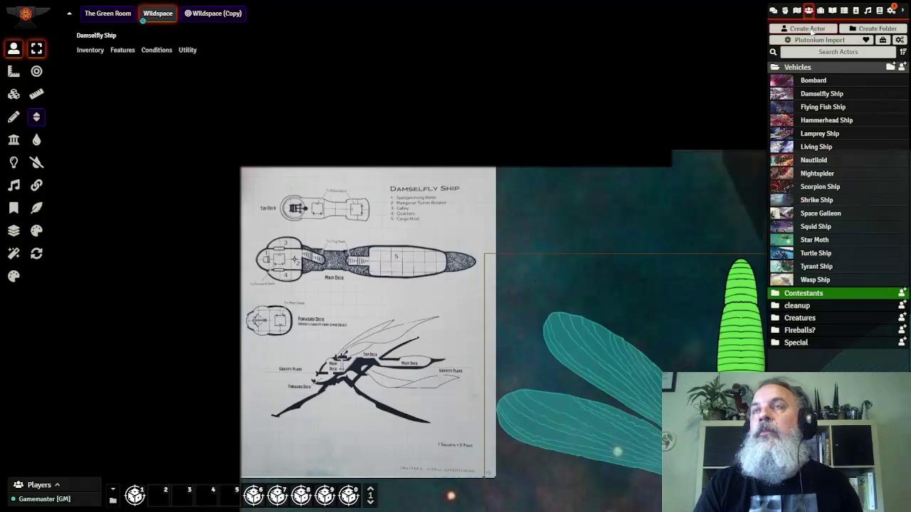
{"action": "left_click", "coordinate": [811, 30]}
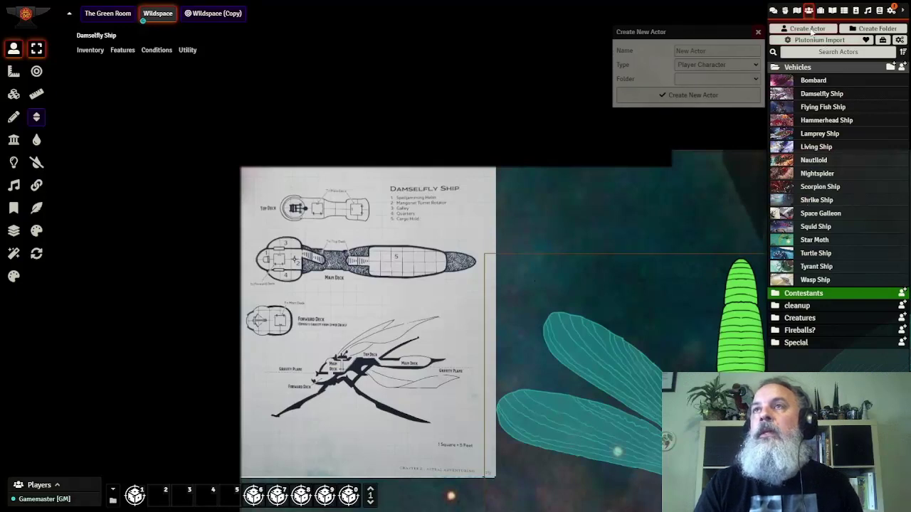
{"action": "left_click", "coordinate": [758, 34]}
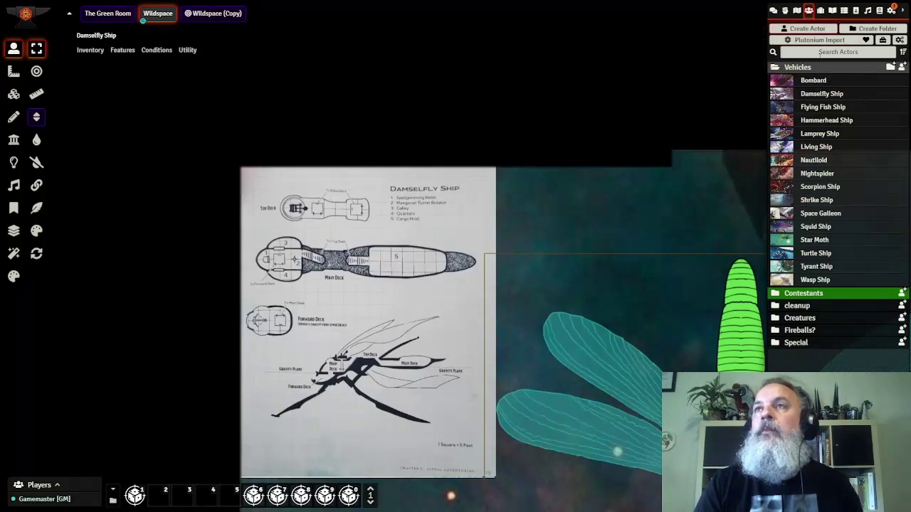
{"action": "left_click", "coordinate": [800, 318]}
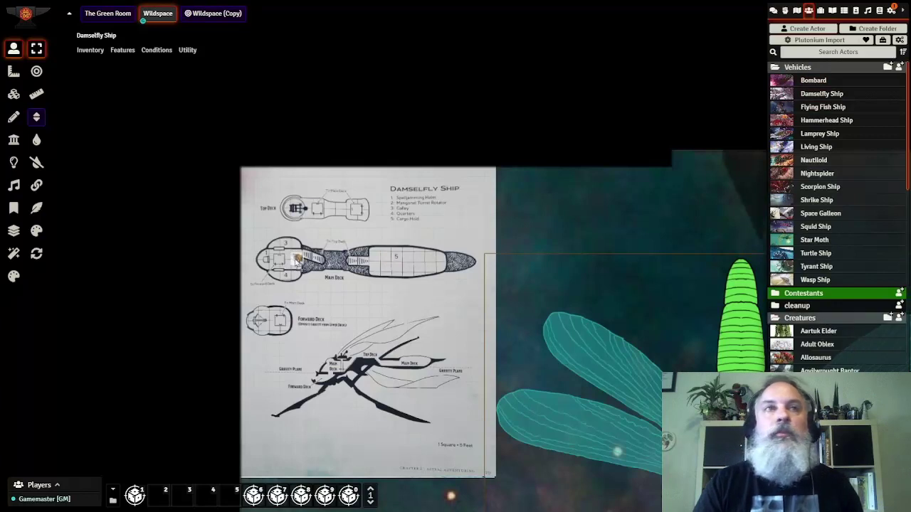
{"action": "left_click_drag", "start_coordinate": [341, 288], "coordinate": [524, 321]}
{"action": "scroll", "coordinate": [523, 326], "scroll_direction": "up", "scroll_amount": 7}
{"action": "scroll", "coordinate": [524, 328], "scroll_direction": "up", "scroll_amount": 3}
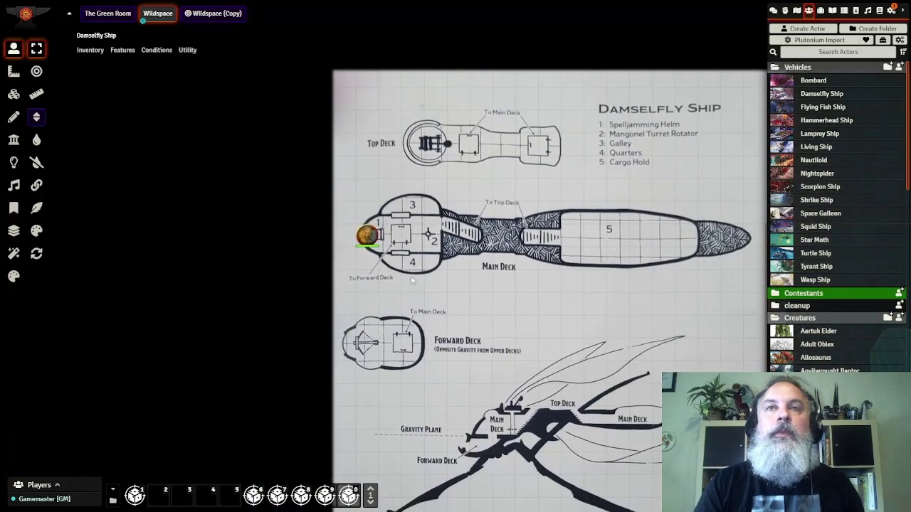
Select the Blink Dog and move it from the helm onto the adjacent hatch to the forward deck
{"action": "left_click_drag", "start_coordinate": [630, 338], "coordinate": [554, 316]}
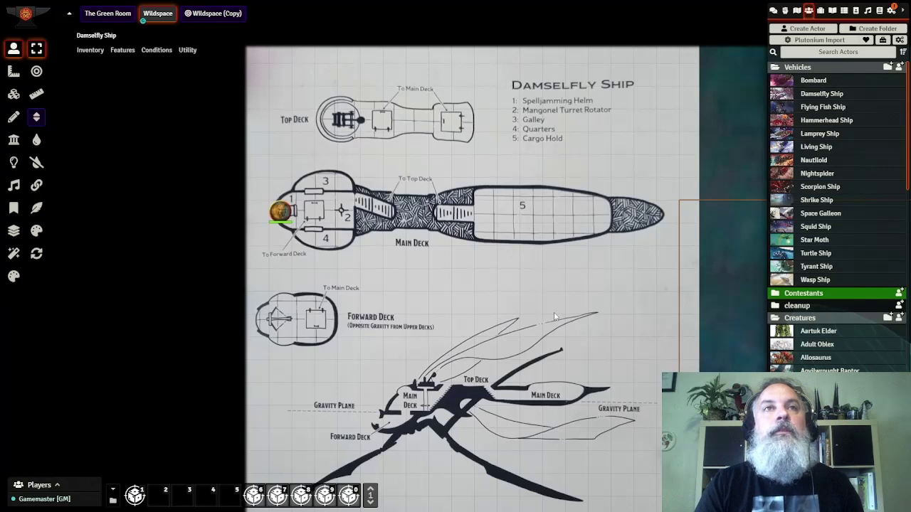
{"action": "scroll", "coordinate": [555, 316], "scroll_direction": "down", "scroll_amount": 1}
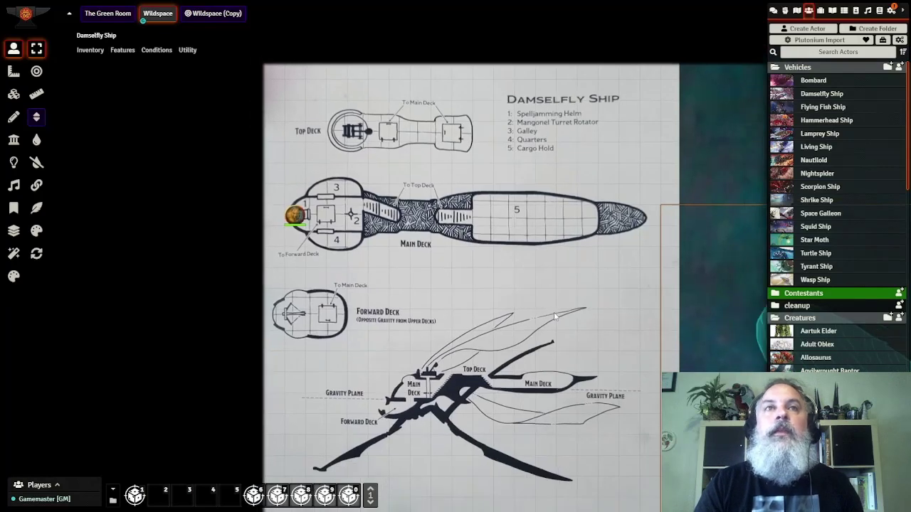
{"action": "left_click", "coordinate": [296, 216]}
{"action": "mouse_move", "coordinate": [295, 216]}
{"action": "left_mouse_down"}
{"action": "mouse_move", "coordinate": [321, 224]}
{"action": "mouse_move", "coordinate": [318, 201]}
{"action": "mouse_move", "coordinate": [297, 217]}
{"action": "left_mouse_up"}
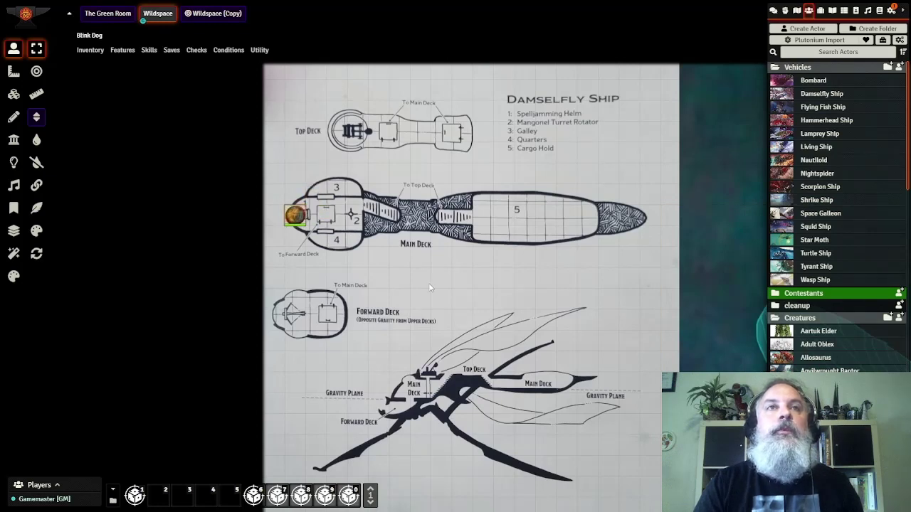
{"action": "mouse_move", "coordinate": [295, 213]}
{"action": "left_mouse_down"}
{"action": "mouse_move", "coordinate": [332, 214]}
{"action": "mouse_move", "coordinate": [299, 216]}
{"action": "mouse_move", "coordinate": [323, 219]}
{"action": "left_mouse_up"}
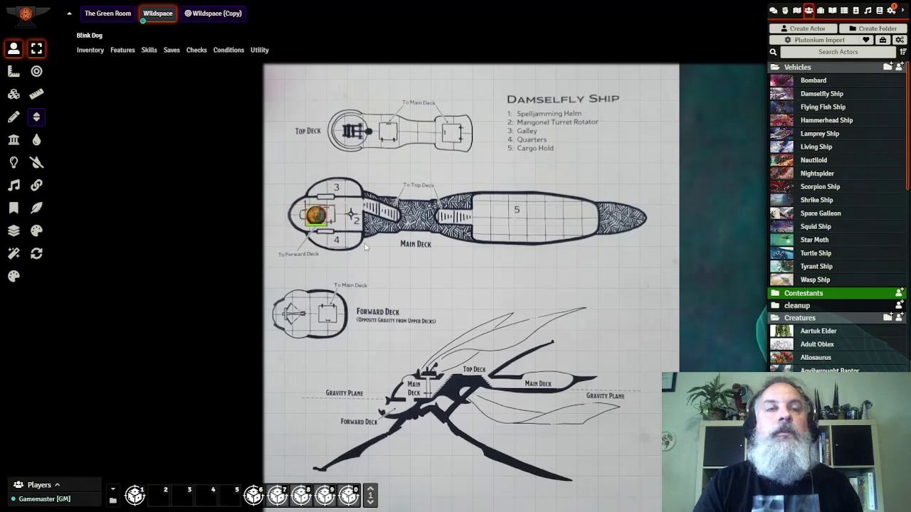
Select the Damselfly Ship token and compare its top deck and hatches with the deck plan
{"action": "scroll", "coordinate": [417, 297], "scroll_direction": "down", "scroll_amount": 3}
{"action": "left_click_drag", "start_coordinate": [508, 311], "coordinate": [396, 251]}
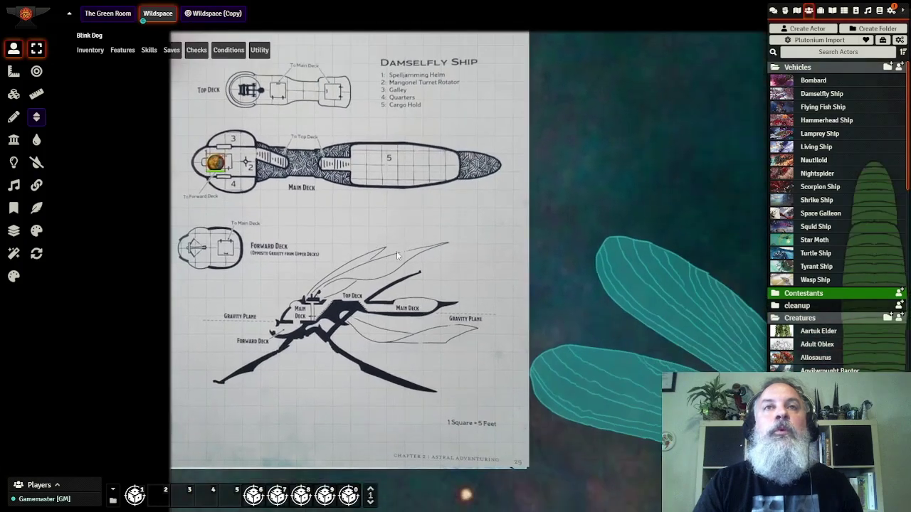
{"action": "scroll", "coordinate": [397, 251], "scroll_direction": "down", "scroll_amount": 2}
{"action": "left_click", "coordinate": [568, 334]}
{"action": "left_click_drag", "start_coordinate": [441, 280], "coordinate": [434, 297]}
{"action": "scroll", "coordinate": [433, 297], "scroll_direction": "down", "scroll_amount": 4}
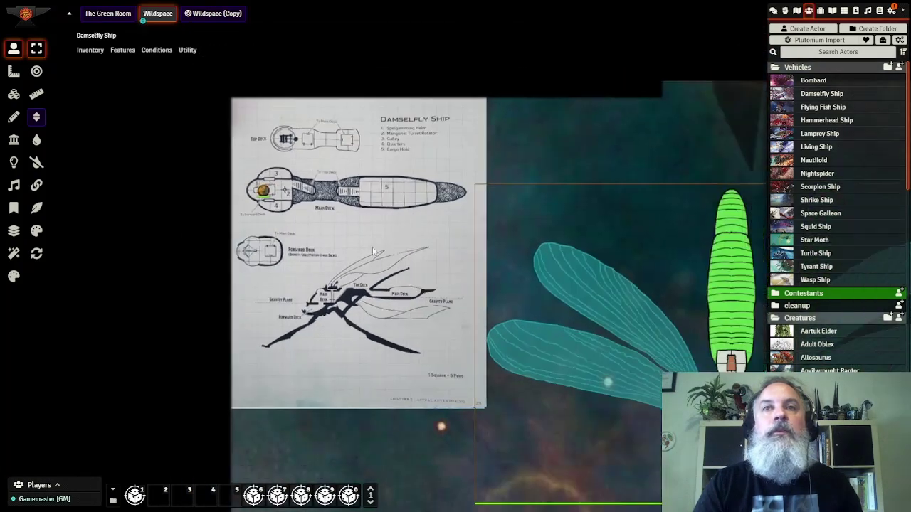
{"action": "left_click_drag", "start_coordinate": [599, 432], "coordinate": [496, 348]}
{"action": "left_click_drag", "start_coordinate": [675, 456], "coordinate": [501, 420]}
{"action": "scroll", "coordinate": [465, 329], "scroll_direction": "down", "scroll_amount": 2}
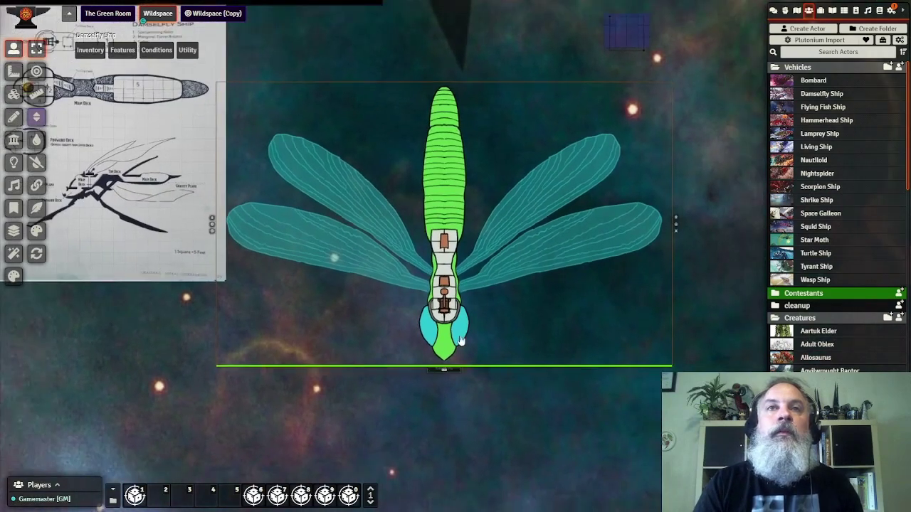
{"action": "left_click_drag", "start_coordinate": [338, 363], "coordinate": [438, 386]}
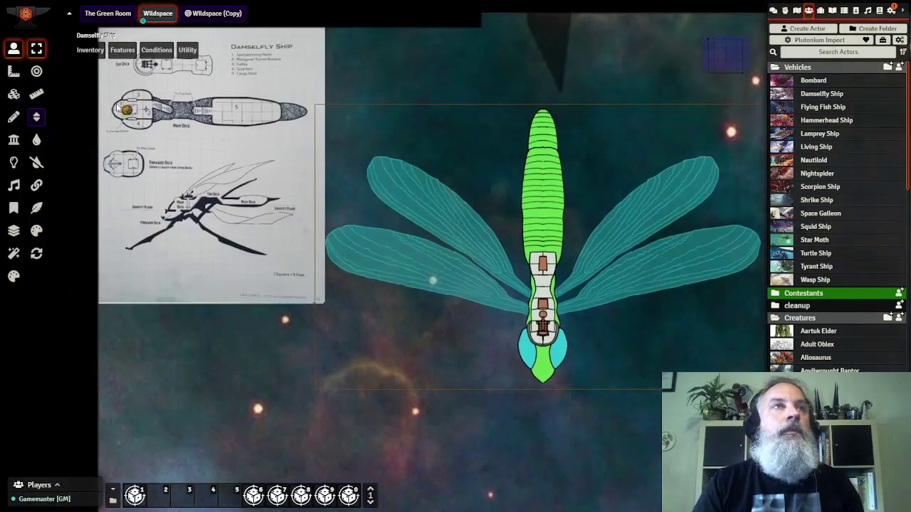
Move the Blink Dog via the main deck stairs to the ship's top-deck hatch, and out onto a wing
{"action": "left_click_drag", "start_coordinate": [125, 108], "coordinate": [160, 111]}
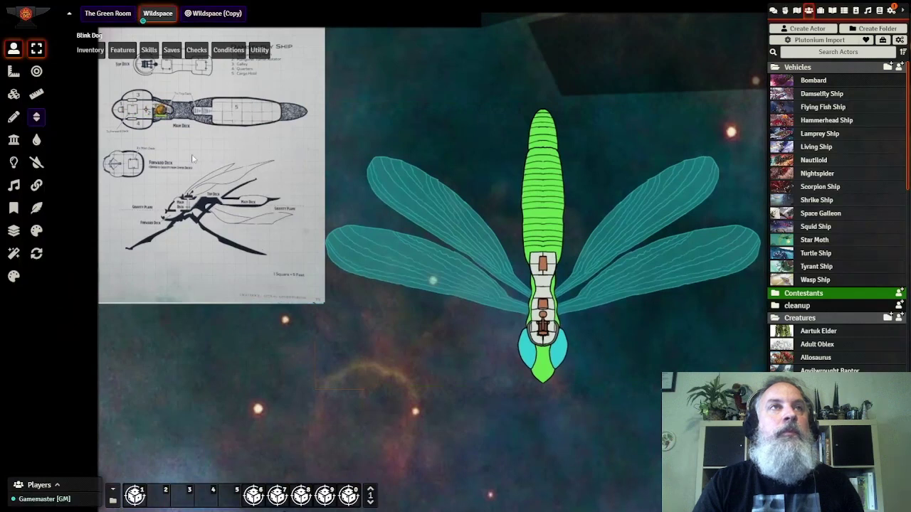
{"action": "left_click", "coordinate": [530, 295]}
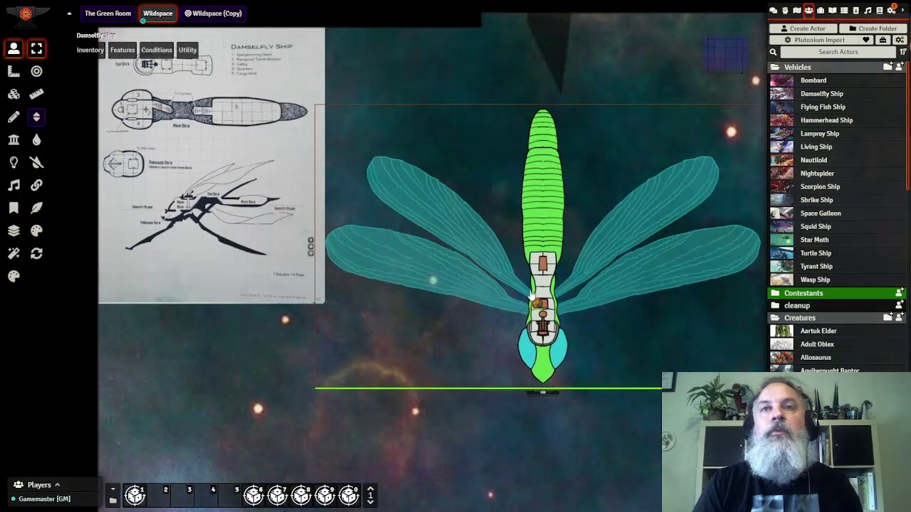
{"action": "left_click_drag", "start_coordinate": [535, 303], "coordinate": [693, 274]}
{"action": "left_click", "coordinate": [688, 344]}
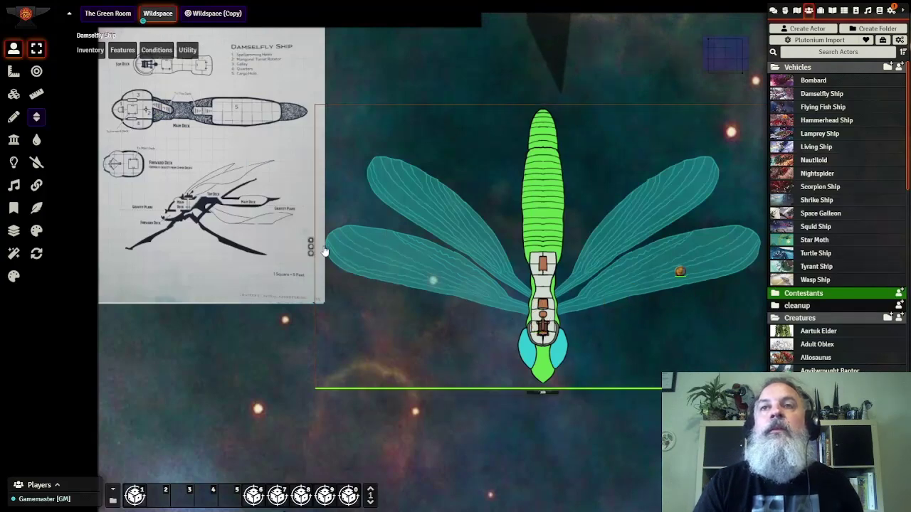
Move the Star Moth up the map so it sits beside the Damselfly Ship
{"action": "left_click_drag", "start_coordinate": [648, 451], "coordinate": [69, 83]}
{"action": "scroll", "coordinate": [178, 188], "scroll_direction": "down", "scroll_amount": 17}
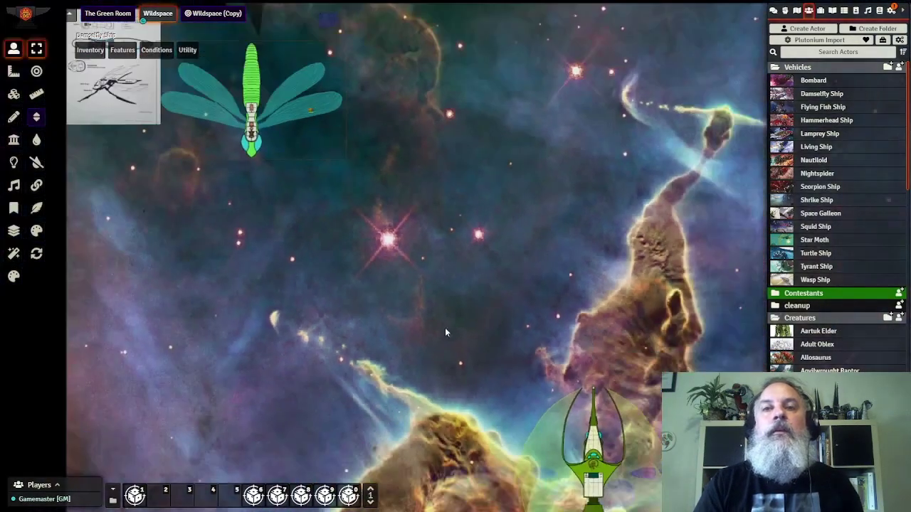
{"action": "left_click_drag", "start_coordinate": [571, 457], "coordinate": [382, 132]}
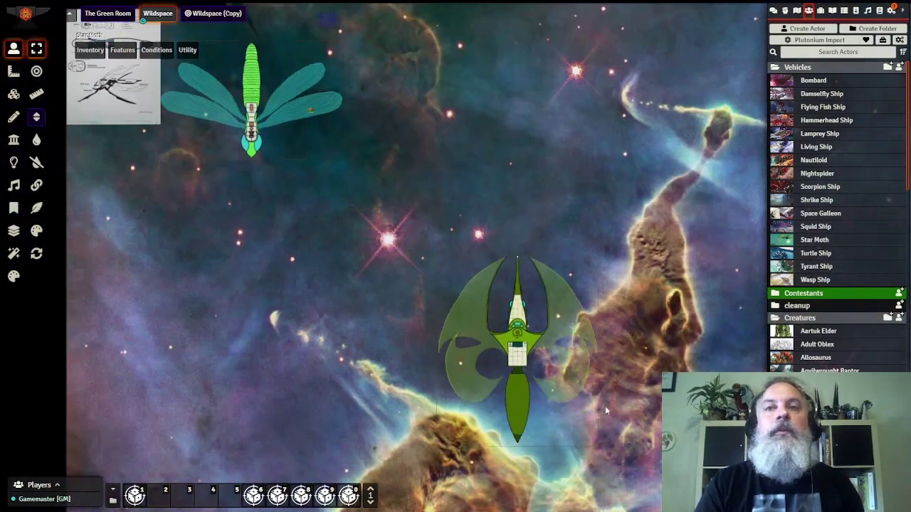
Move the City Watch Captain onto the Star Moth's square white deck and select the ship
{"action": "left_click", "coordinate": [590, 468]}
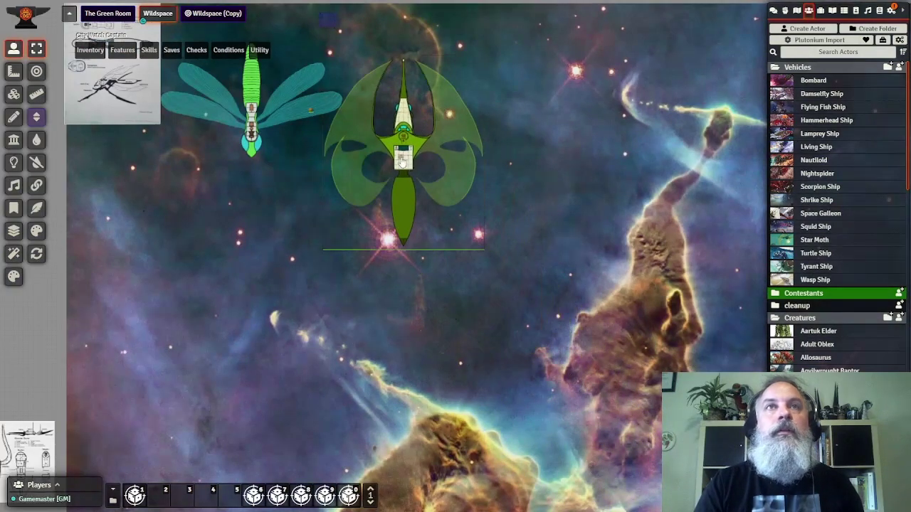
{"action": "scroll", "coordinate": [356, 346], "scroll_direction": "up", "scroll_amount": 3}
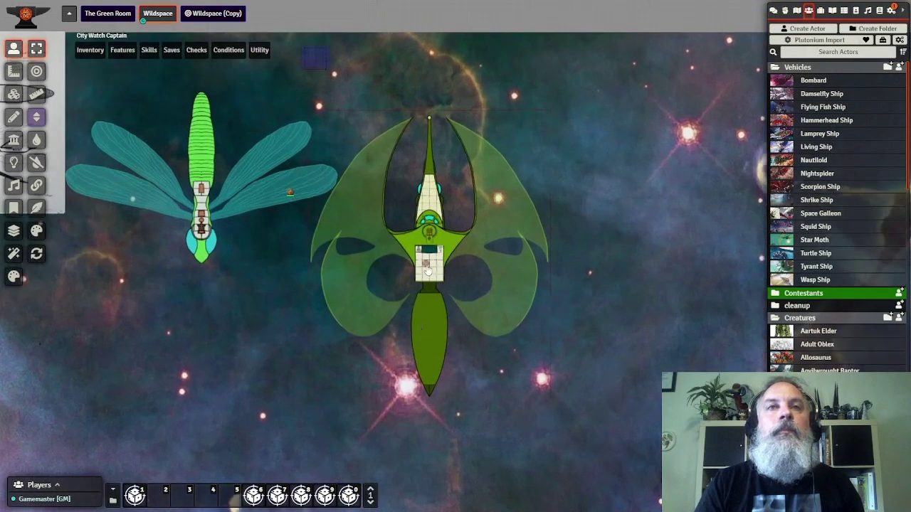
{"action": "right_click", "coordinate": [427, 268]}
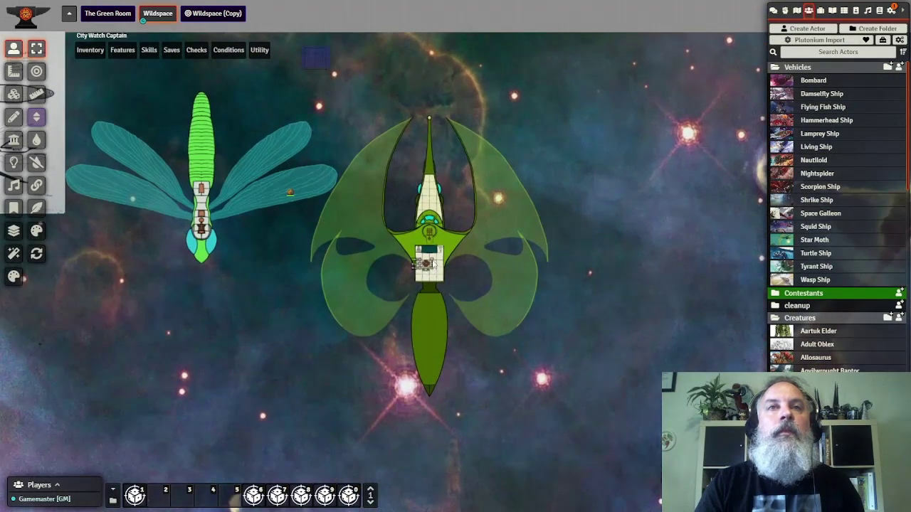
{"action": "scroll", "coordinate": [420, 281], "scroll_direction": "up", "scroll_amount": 4}
{"action": "left_click", "coordinate": [352, 317]}
{"action": "left_click_drag", "start_coordinate": [230, 328], "coordinate": [314, 368]}
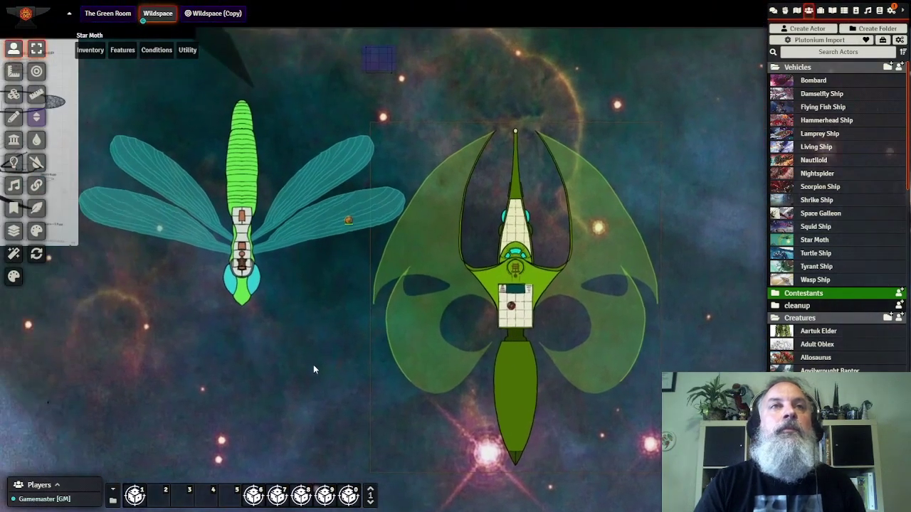
Look over the Wildspace scene's nebula background around and below the Damselfly Ship and the Star Moth
{"action": "scroll", "coordinate": [313, 364], "scroll_direction": "down", "scroll_amount": 2}
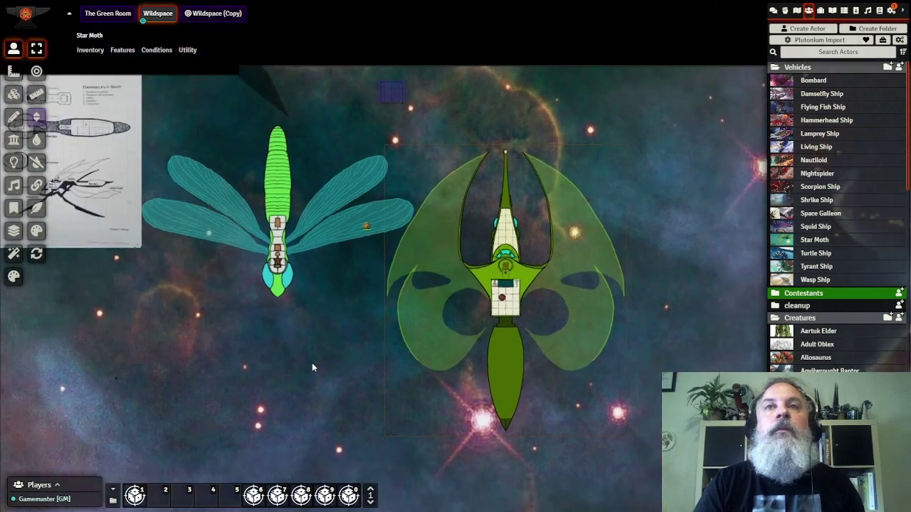
{"action": "scroll", "coordinate": [312, 367], "scroll_direction": "down", "scroll_amount": 4}
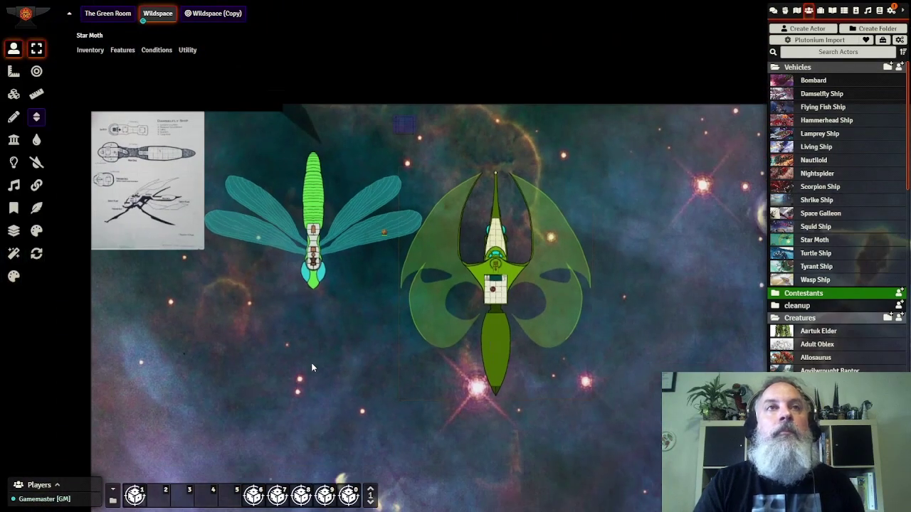
{"action": "left_click_drag", "start_coordinate": [621, 425], "coordinate": [356, 206]}
{"action": "left_click_drag", "start_coordinate": [518, 459], "coordinate": [468, 320]}
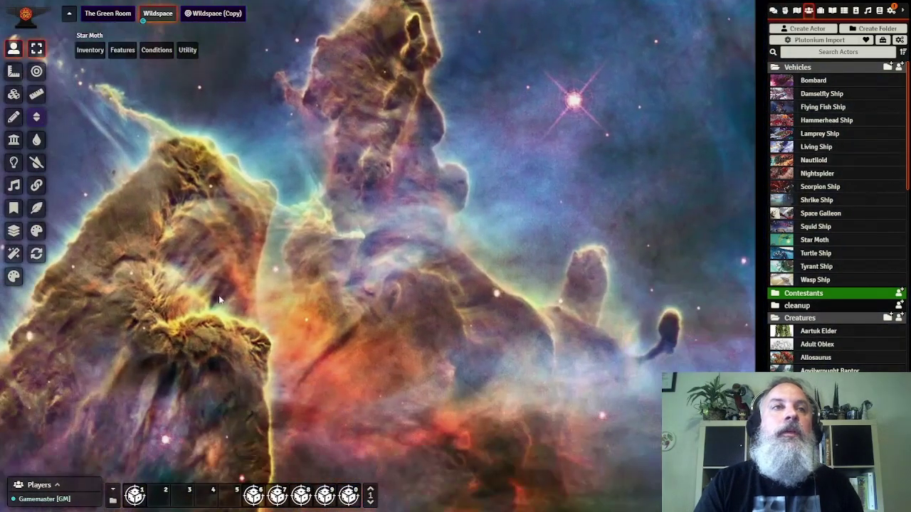
{"action": "left_click_drag", "start_coordinate": [219, 300], "coordinate": [390, 308]}
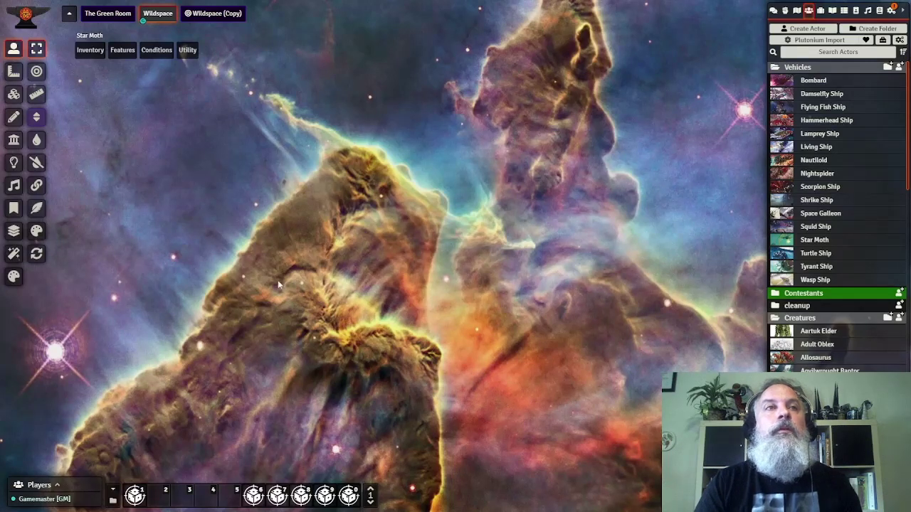
{"action": "left_click_drag", "start_coordinate": [278, 284], "coordinate": [386, 357]}
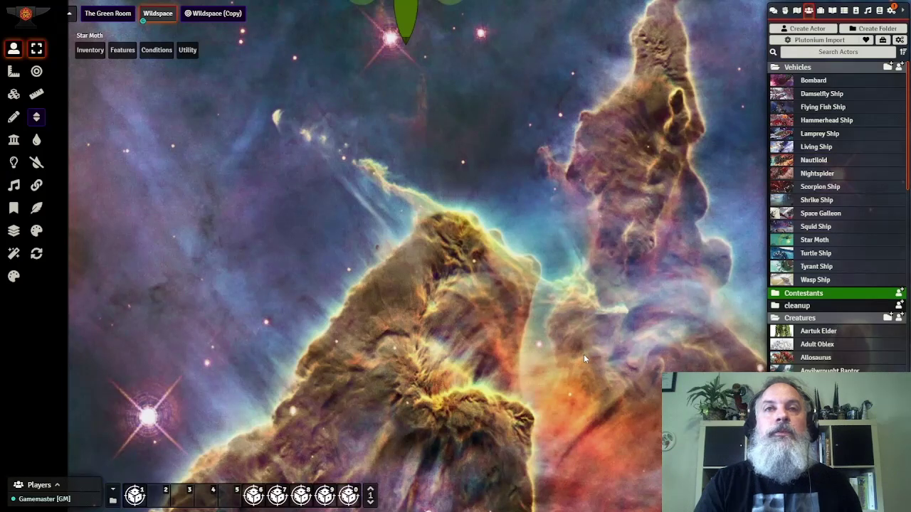
{"action": "left_click_drag", "start_coordinate": [595, 360], "coordinate": [442, 372]}
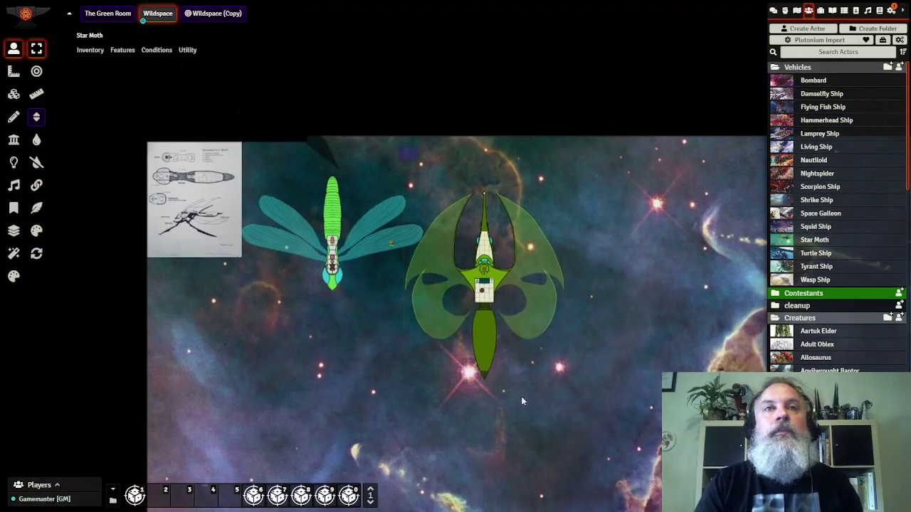
{"action": "scroll", "coordinate": [345, 390], "scroll_direction": "up", "scroll_amount": 5}
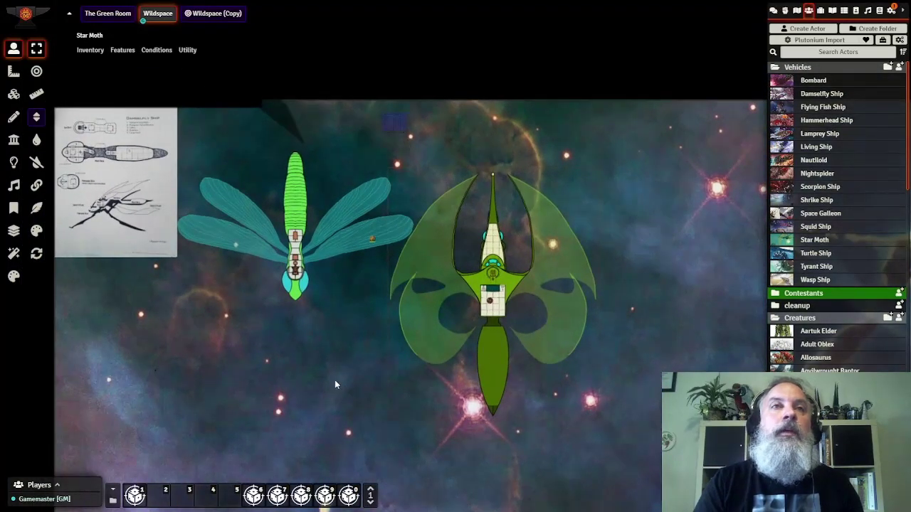
{"action": "left_click_drag", "start_coordinate": [335, 380], "coordinate": [377, 409]}
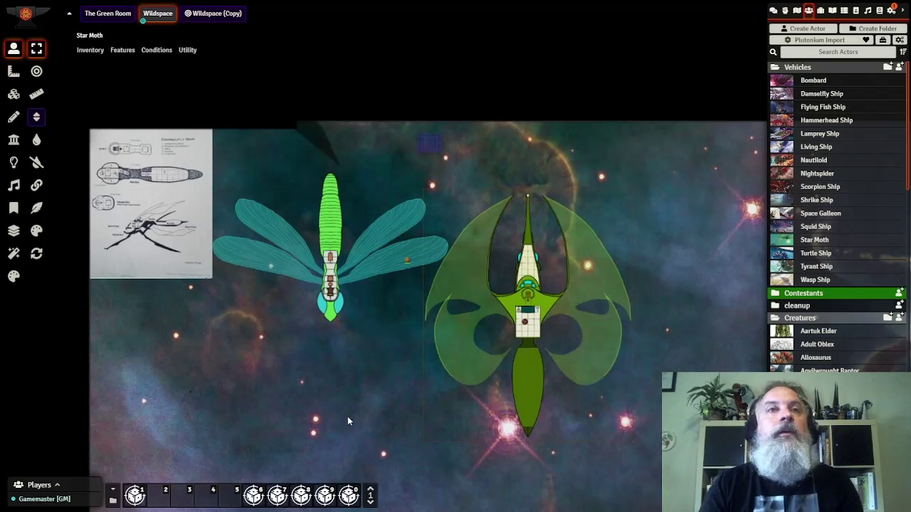
Rotate the Star Moth a quarter turn counterclockwise so its bow points toward the Damselfly Ship
{"action": "scroll", "coordinate": [347, 416], "scroll_direction": "up", "scroll_amount": 2}
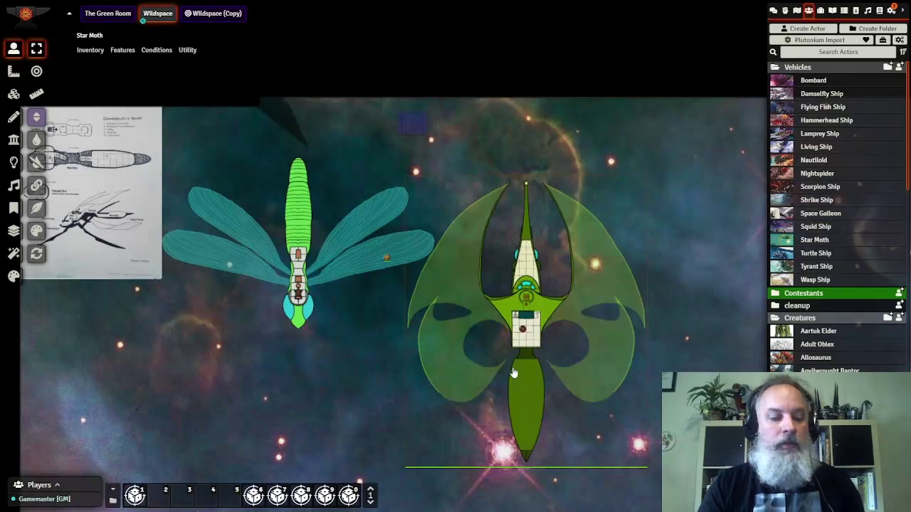
{"action": "scroll", "coordinate": [514, 373], "scroll_direction": "up", "scroll_amount": 1}
{"action": "scroll", "coordinate": [514, 374], "scroll_direction": "up", "scroll_amount": 5}
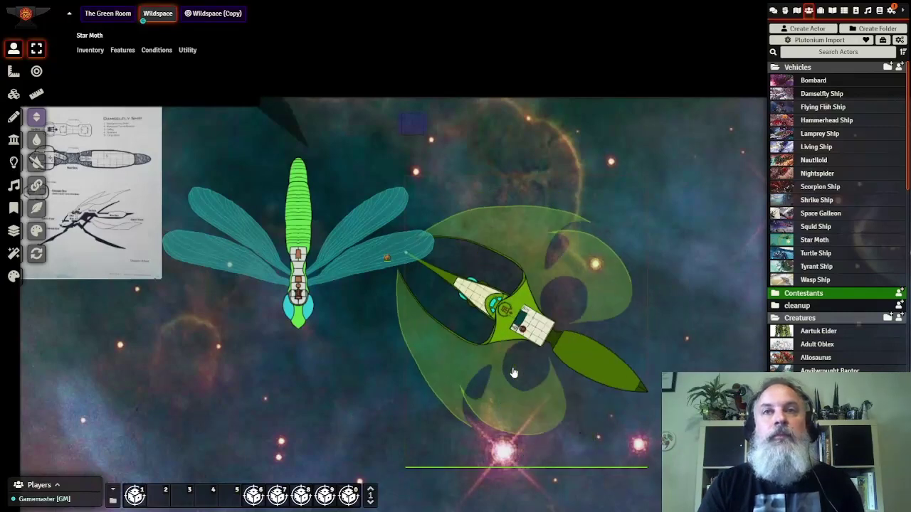
Move the City Watch Captain across the Star Moth's square deck and on to its white forward deck
{"action": "left_click", "coordinate": [523, 329]}
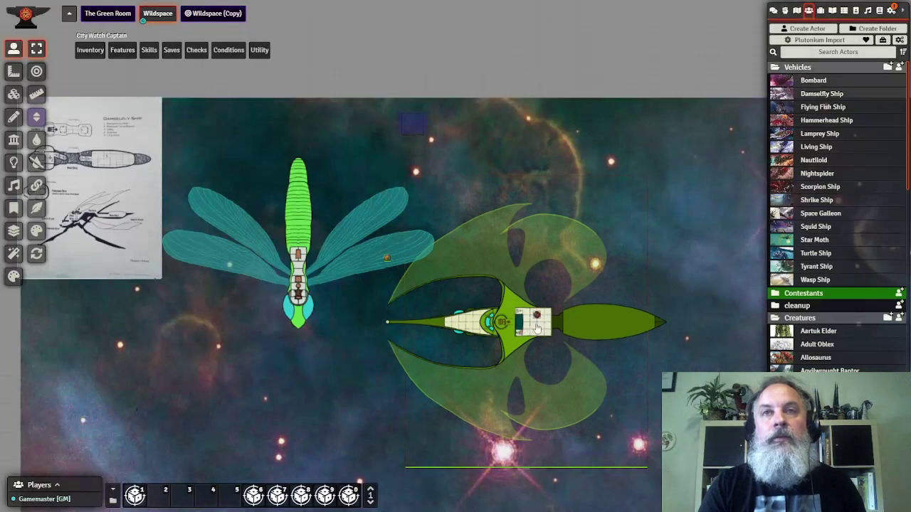
{"action": "left_click_drag", "start_coordinate": [536, 315], "coordinate": [516, 331]}
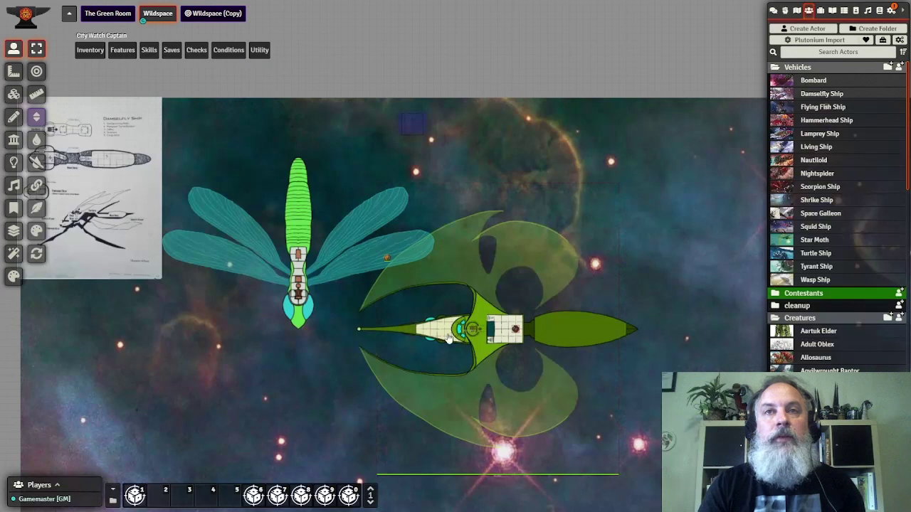
{"action": "scroll", "coordinate": [389, 389], "scroll_direction": "up", "scroll_amount": 3}
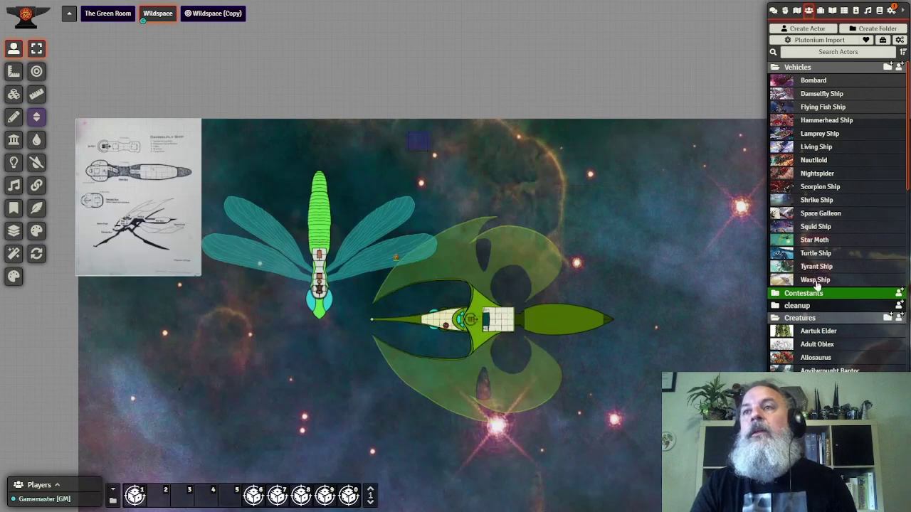
Place the Wasp Ship in open space behind the Star Moth and move the City Watch Captain off the deck to stand beside it
{"action": "left_click_drag", "start_coordinate": [816, 282], "coordinate": [696, 301]}
{"action": "left_click_drag", "start_coordinate": [689, 355], "coordinate": [459, 275]}
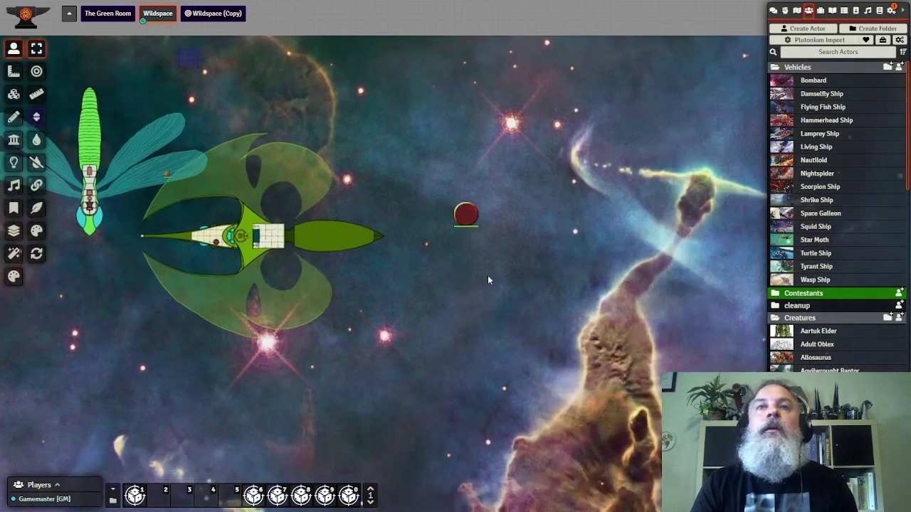
{"action": "left_click", "coordinate": [239, 247]}
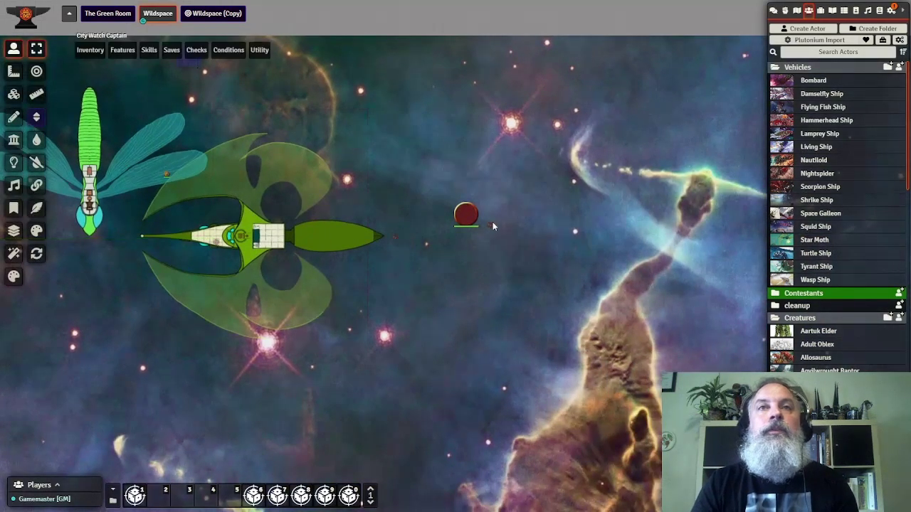
{"action": "scroll", "coordinate": [478, 286], "scroll_direction": "up", "scroll_amount": 5}
{"action": "left_click_drag", "start_coordinate": [559, 245], "coordinate": [477, 319]}
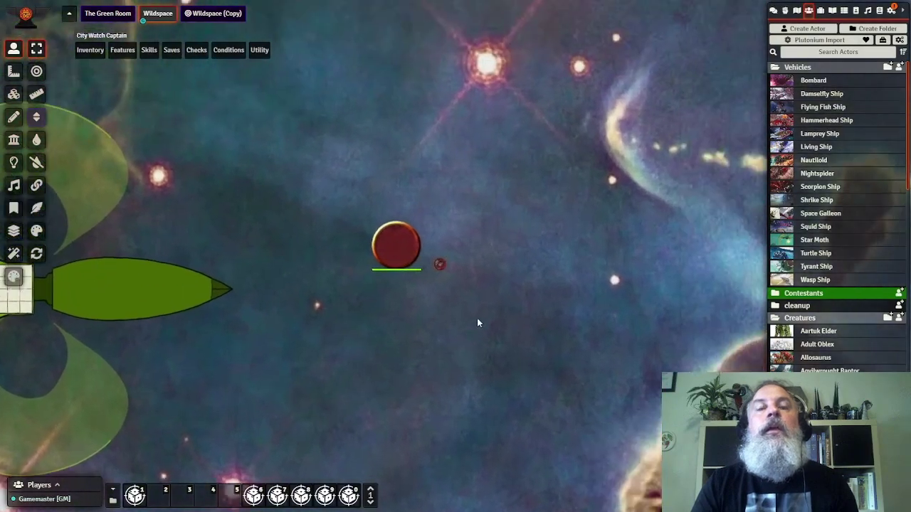
{"action": "scroll", "coordinate": [481, 313], "scroll_direction": "up", "scroll_amount": 8}
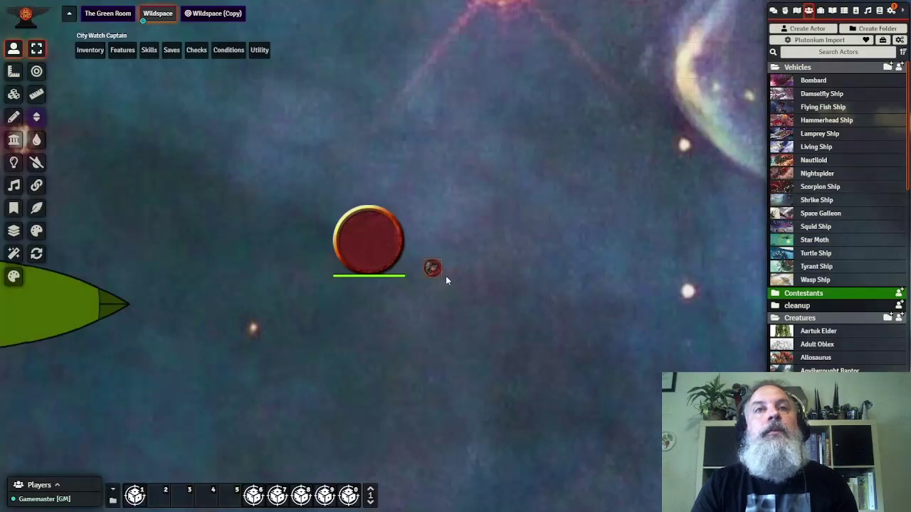
{"action": "mouse_move", "coordinate": [432, 268]}
{"action": "left_mouse_down"}
{"action": "mouse_move", "coordinate": [432, 215]}
{"action": "mouse_move", "coordinate": [433, 250]}
{"action": "left_mouse_up"}
Select the Star Moth and the Damselfly Ship in turn and examine both ships and the Damselfly deck plan
{"action": "left_click_drag", "start_coordinate": [233, 217], "coordinate": [480, 322]}
{"action": "scroll", "coordinate": [481, 323], "scroll_direction": "down", "scroll_amount": 4}
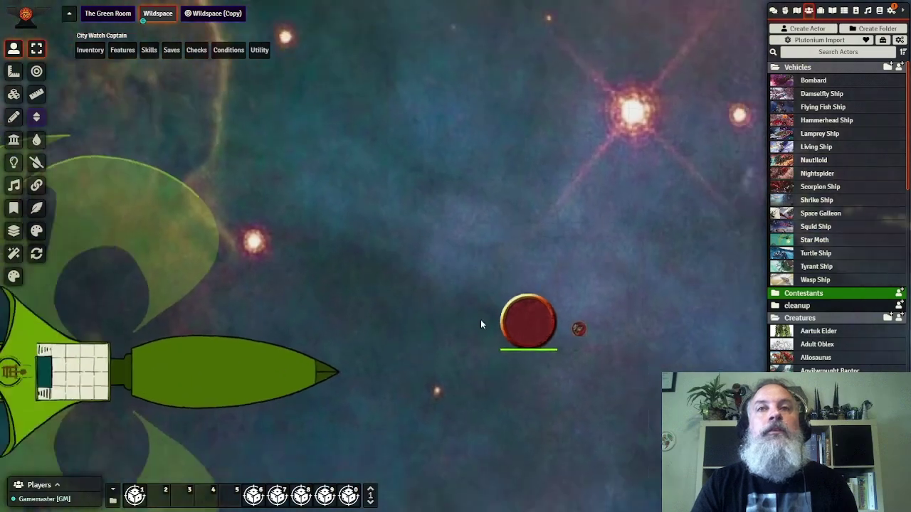
{"action": "scroll", "coordinate": [480, 324], "scroll_direction": "down", "scroll_amount": 4}
{"action": "left_click", "coordinate": [208, 184]}
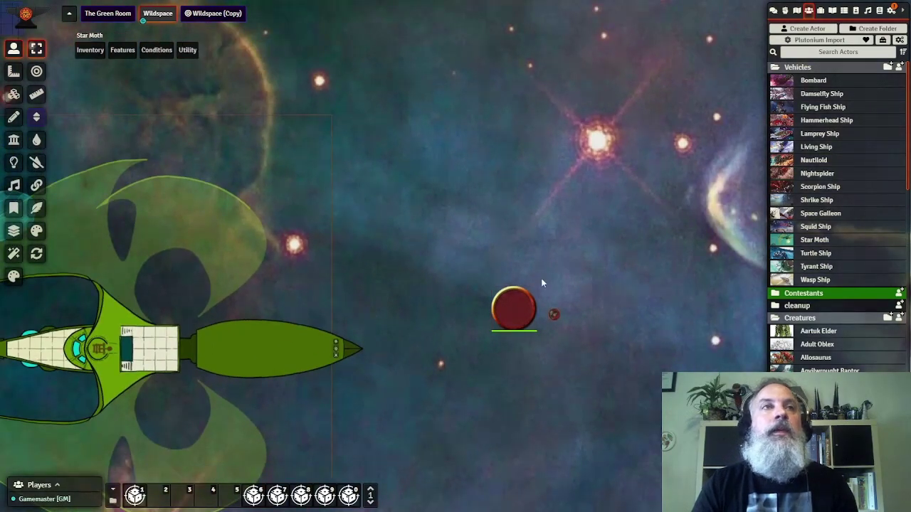
{"action": "left_click_drag", "start_coordinate": [542, 283], "coordinate": [677, 368]}
{"action": "left_click_drag", "start_coordinate": [89, 252], "coordinate": [214, 262]}
{"action": "left_click", "coordinate": [348, 241]}
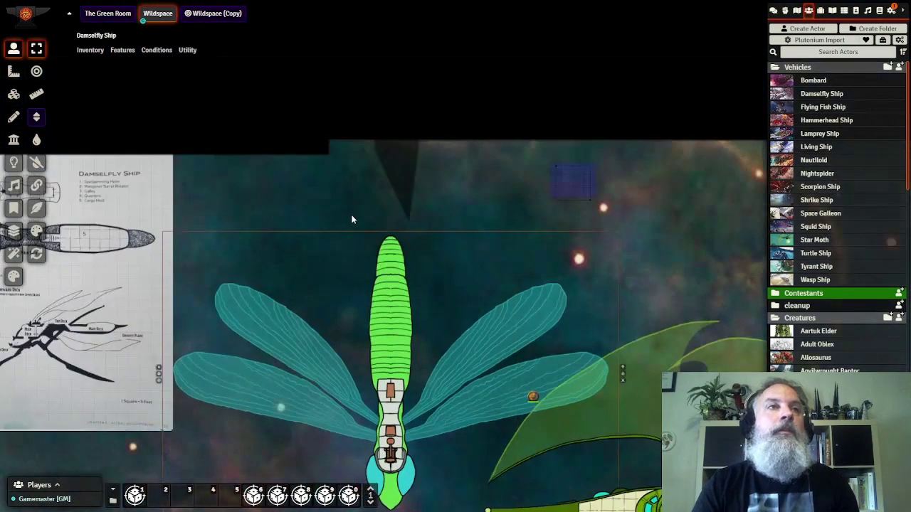
{"action": "left_click_drag", "start_coordinate": [352, 219], "coordinate": [477, 237]}
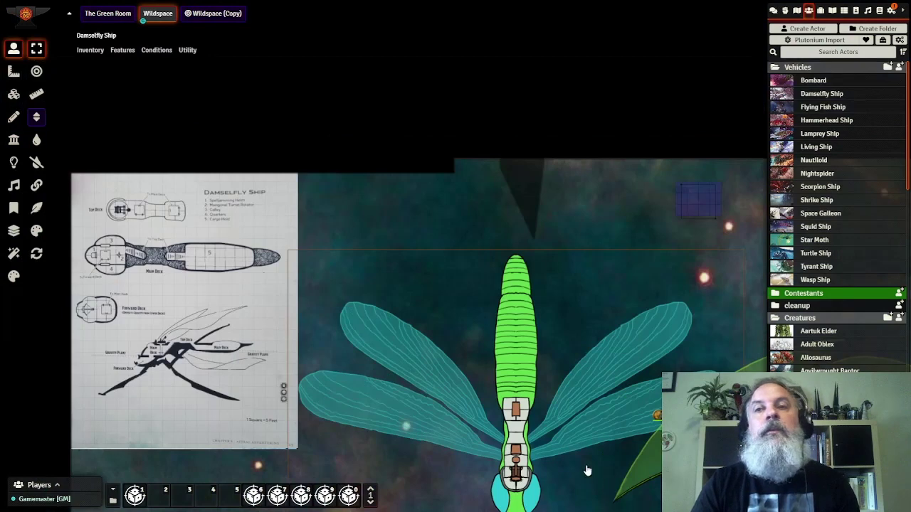
{"action": "left_click_drag", "start_coordinate": [417, 214], "coordinate": [249, 88]}
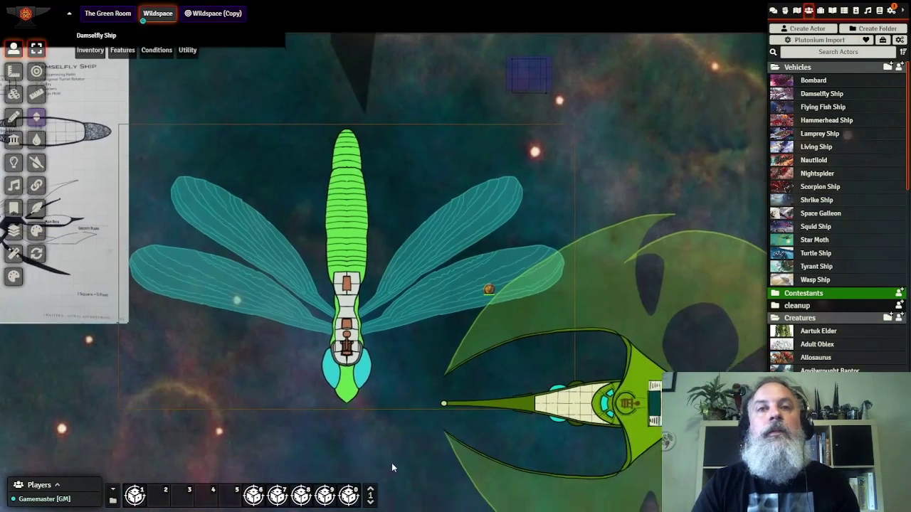
{"action": "left_click_drag", "start_coordinate": [391, 468], "coordinate": [291, 358]}
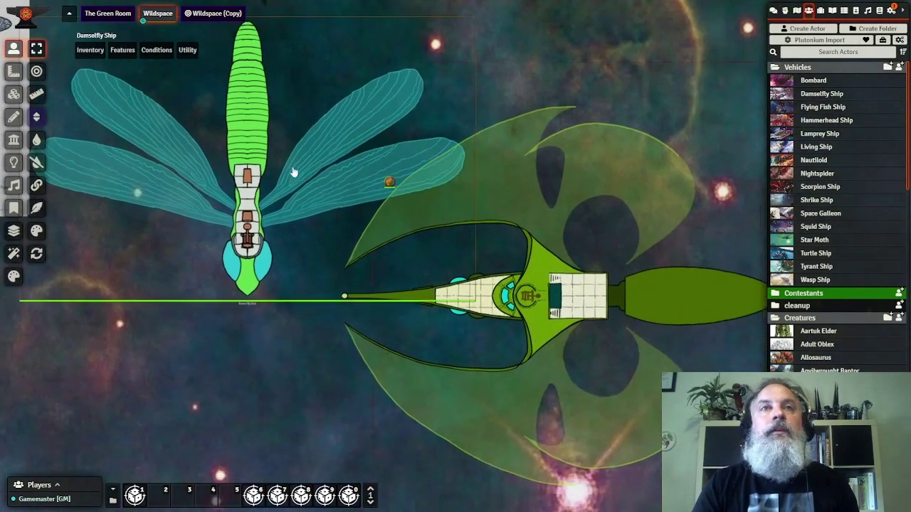
{"action": "scroll", "coordinate": [556, 357], "scroll_direction": "down", "scroll_amount": 5}
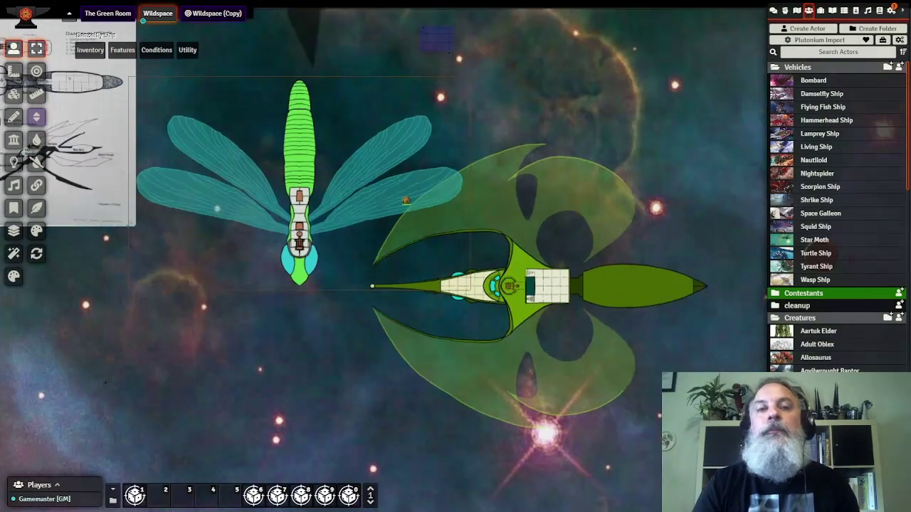